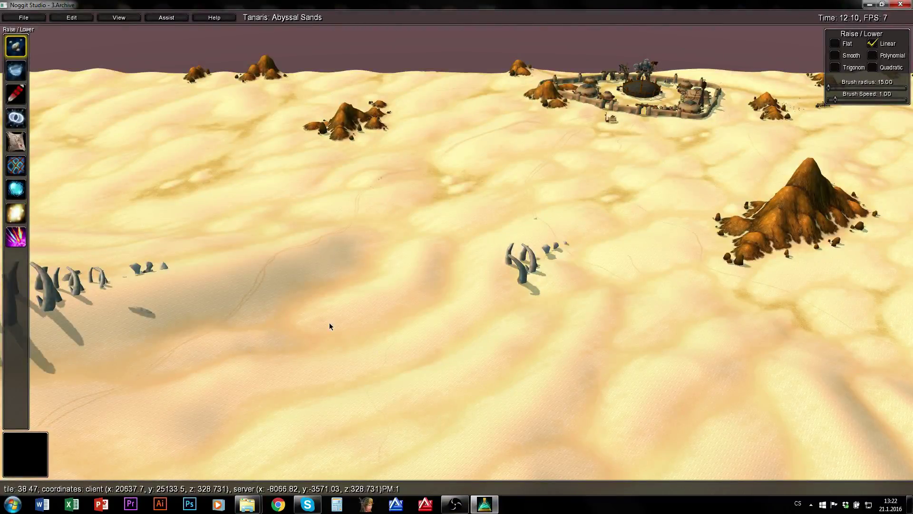
Fly over the Tanaris desert, looking around its dunes, bones and ruins, and examine the frame rate during camera movement
mouse_move(446, 308)
right_mouse_down()
mouse_move(427, 315)
mouse_move(452, 310)
right_mouse_up()
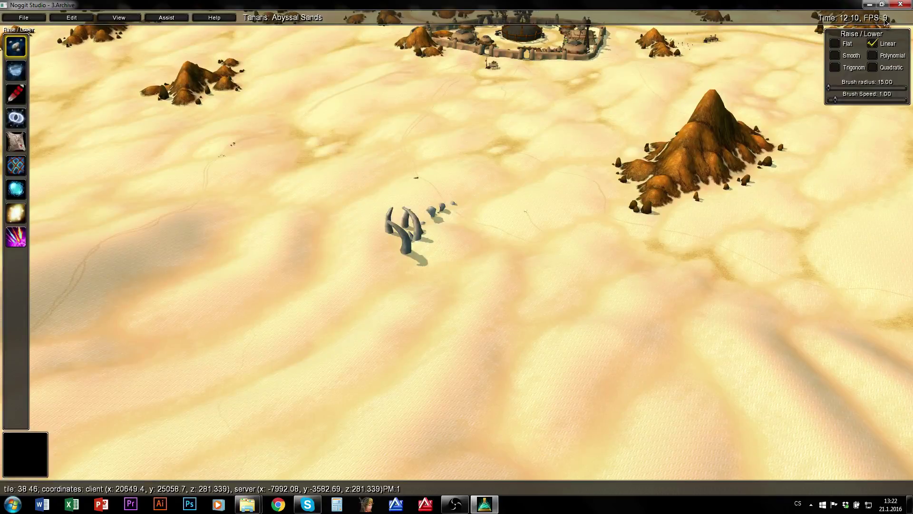
right_click_drag(499, 229, 780, 183)
right_click_drag(407, 203, 459, 253)
right_click_drag(376, 257, 764, 249)
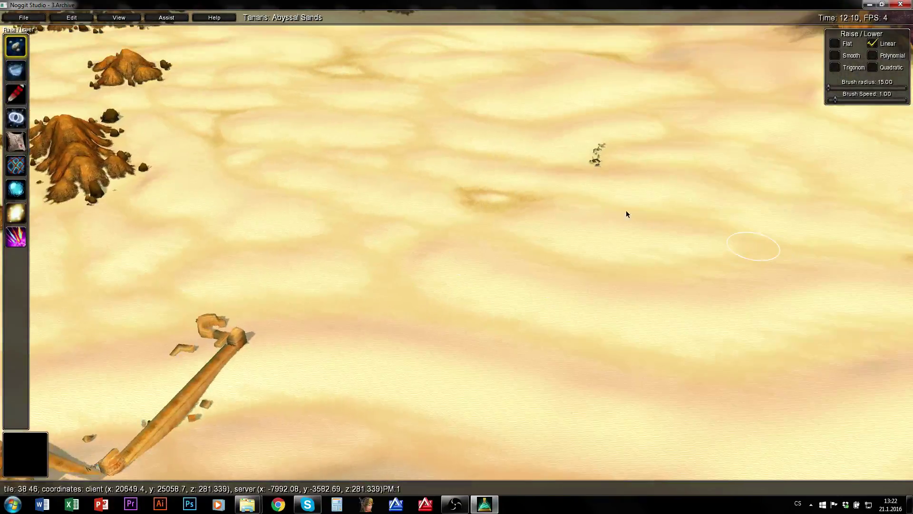
right_click_drag(477, 206, 681, 214)
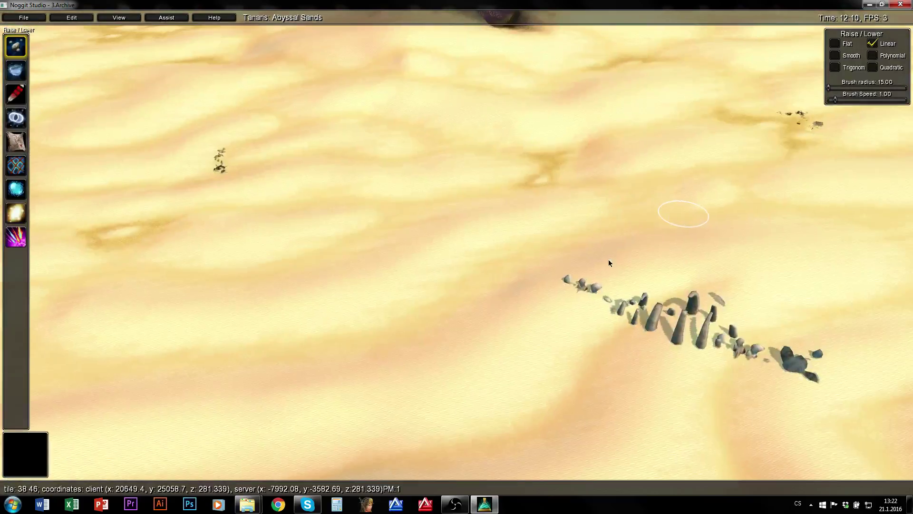
right_click_drag(509, 244, 683, 266)
key("w")
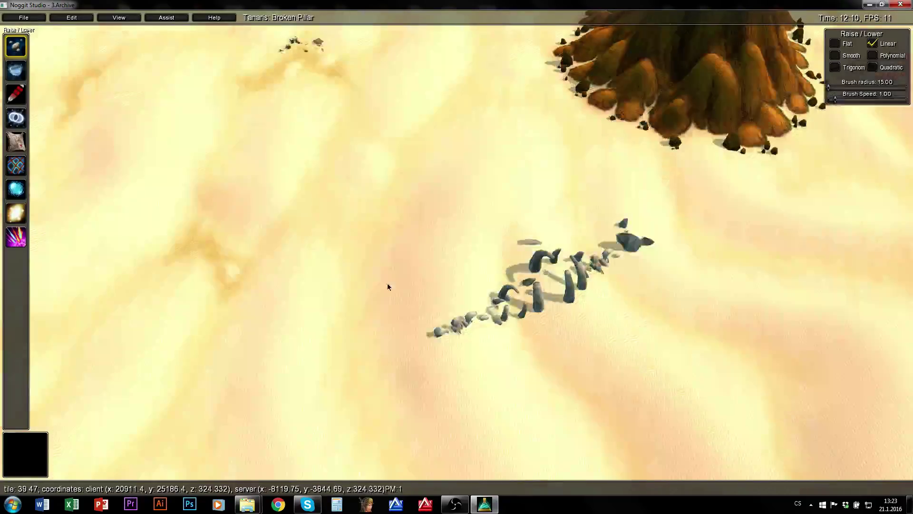
right_click_drag(387, 284, 803, 242)
right_click_drag(383, 240, 465, 230)
key("e")
key("s")
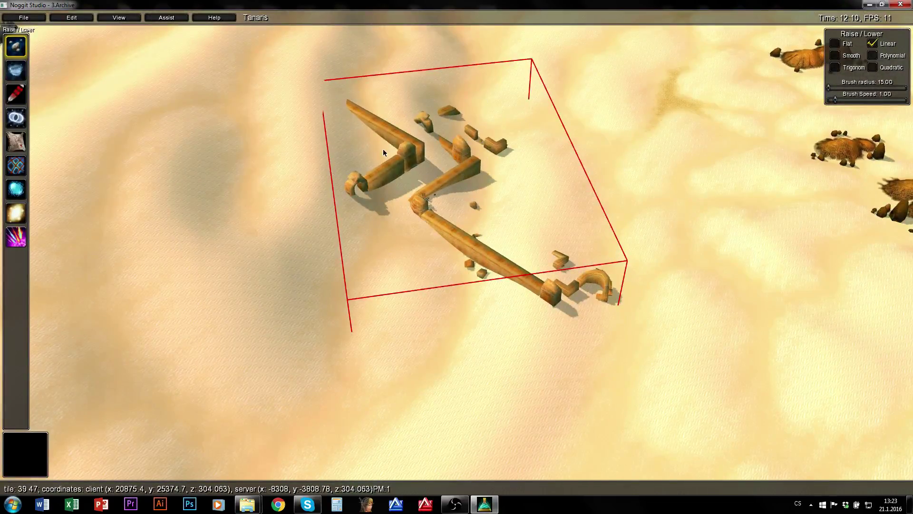
left_click(511, 338)
mouse_move(511, 339)
right_mouse_down()
mouse_move(388, 281)
mouse_move(390, 251)
mouse_move(268, 185)
right_mouse_up()
key("w")
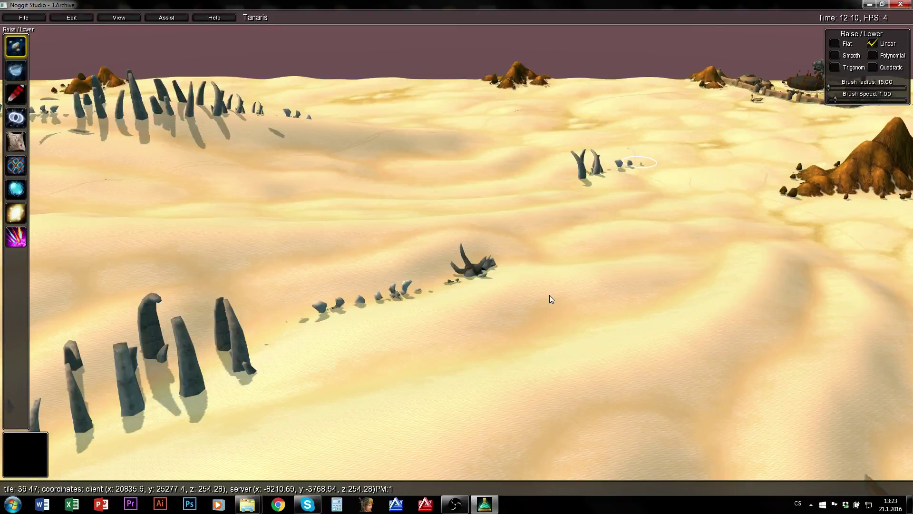
Open the log text file from the Noggit > NoggitSDL1.4 folder and find its GL renderer entry
mouse_move(255, 505)
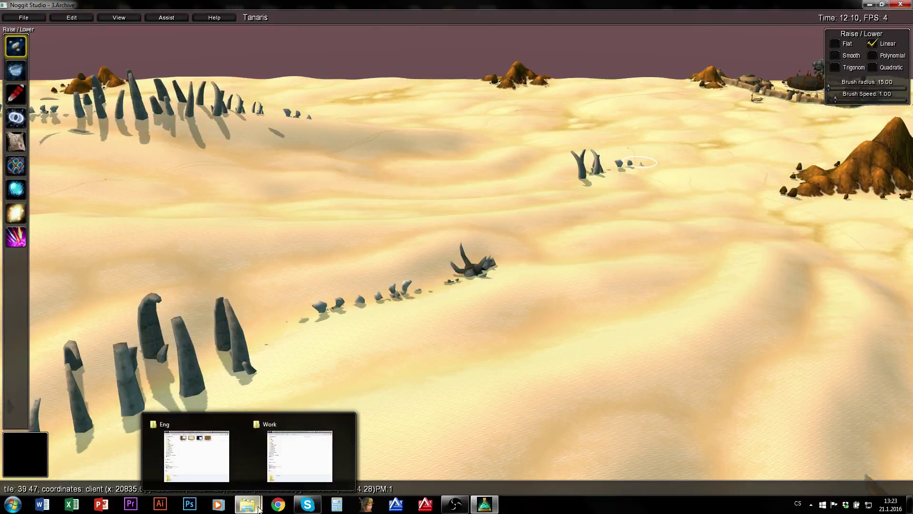
left_click(301, 460)
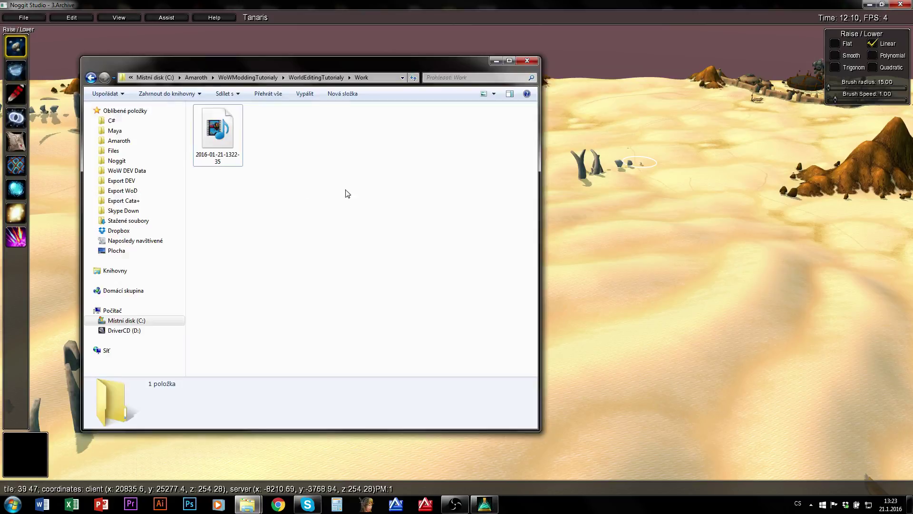
left_click(119, 161)
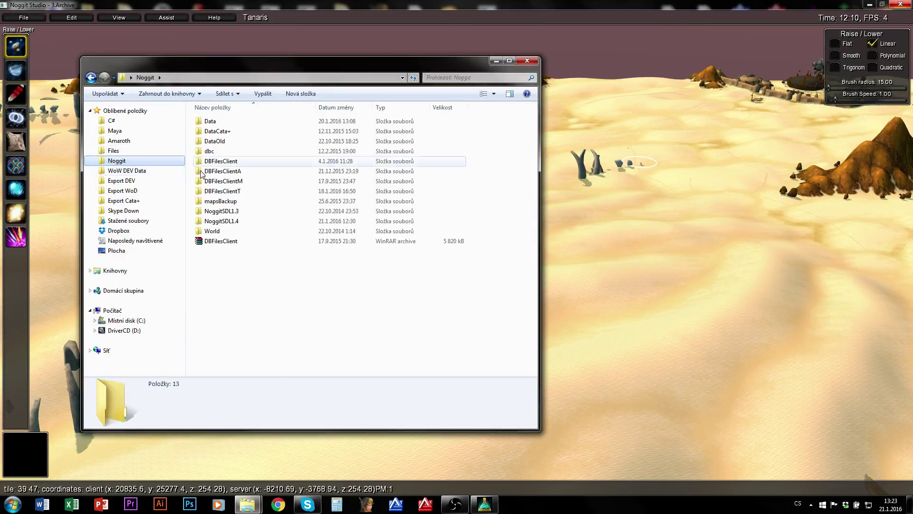
double_click(228, 220)
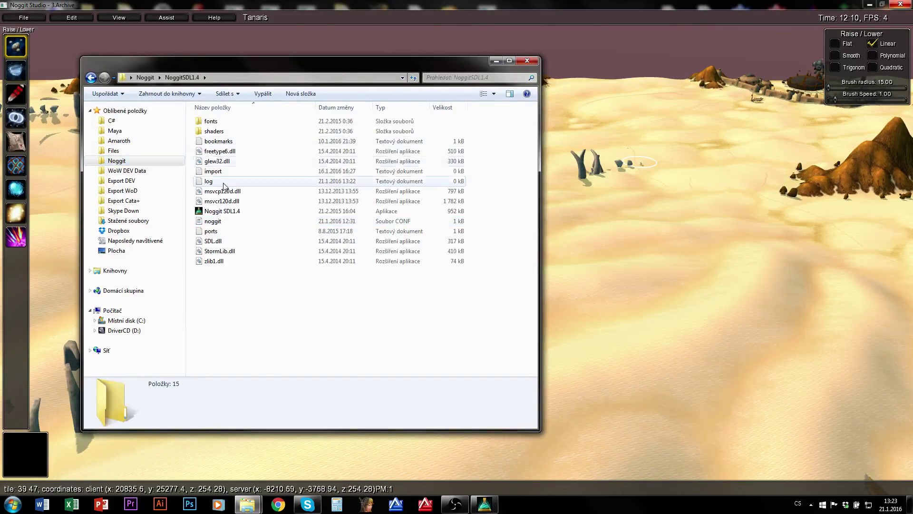
double_click(220, 184)
scroll(314, 360, "down", 10)
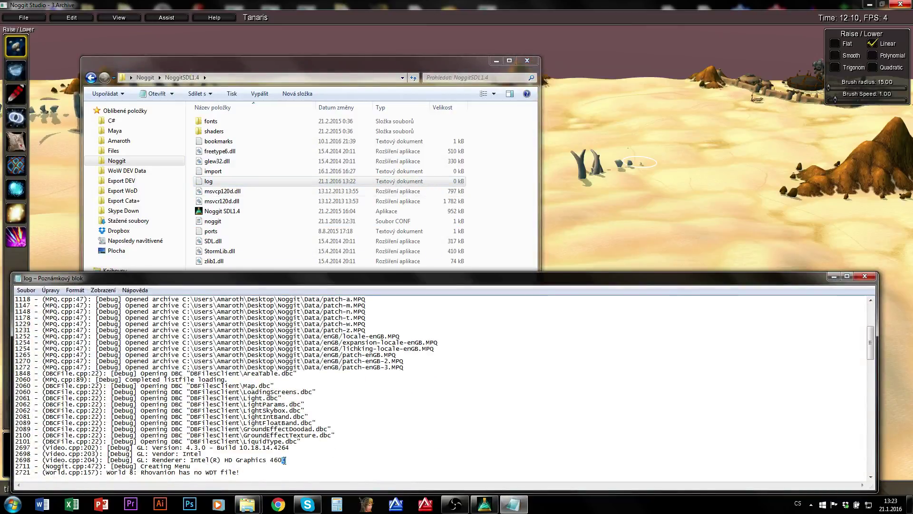
Check the GL Renderer line in the log for the graphics card in use and close the log
left_click_drag(284, 460, 153, 460)
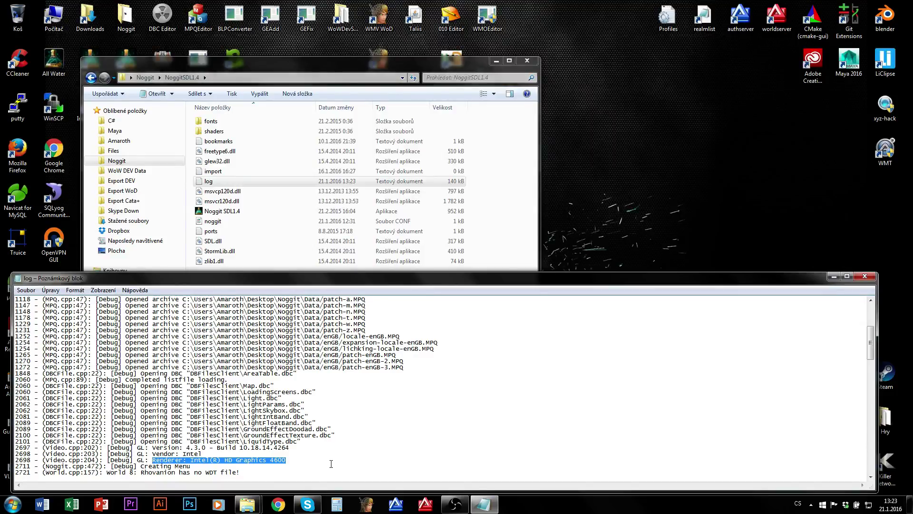
left_click(287, 460)
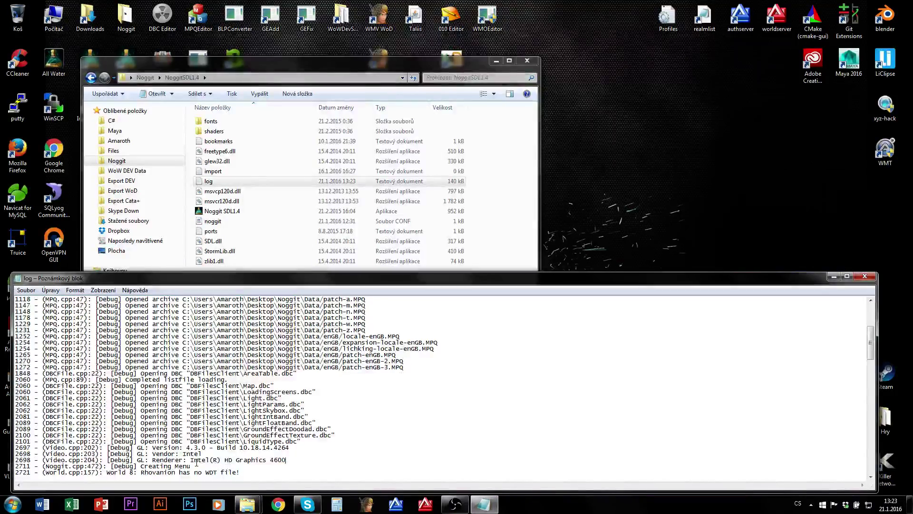
left_click_drag(189, 460, 218, 460)
left_click(321, 462)
left_click(198, 460)
left_click(865, 276)
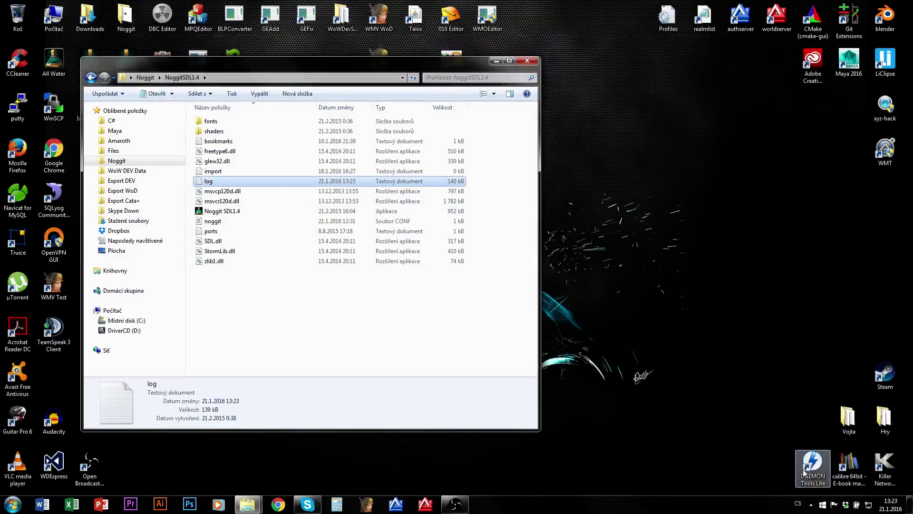
Open the NVIDIA Control Panel on the per-program settings of Spravovat 3D nastavení
left_click(811, 504)
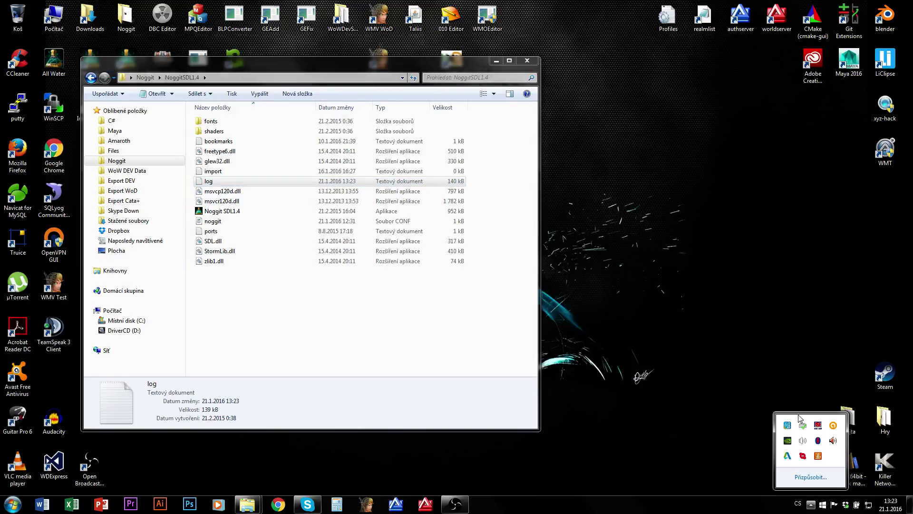
double_click(788, 441)
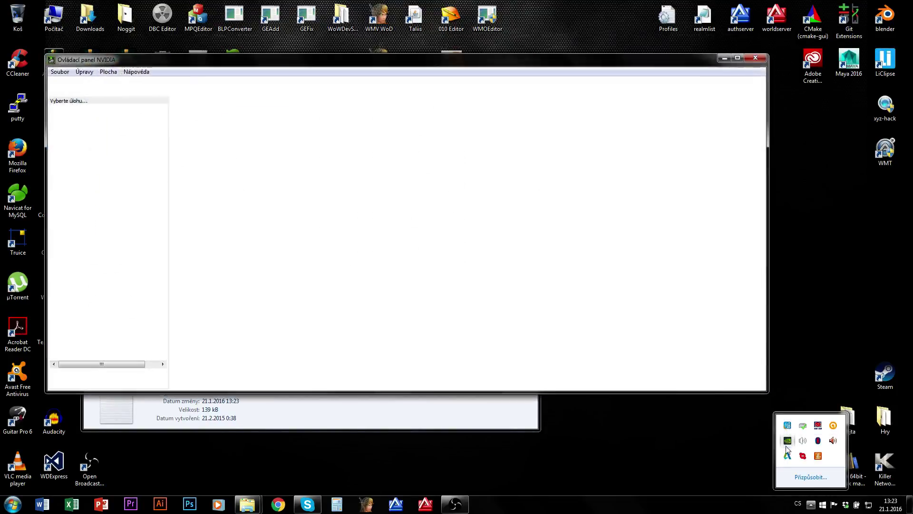
left_click(9, 511)
left_click(313, 62)
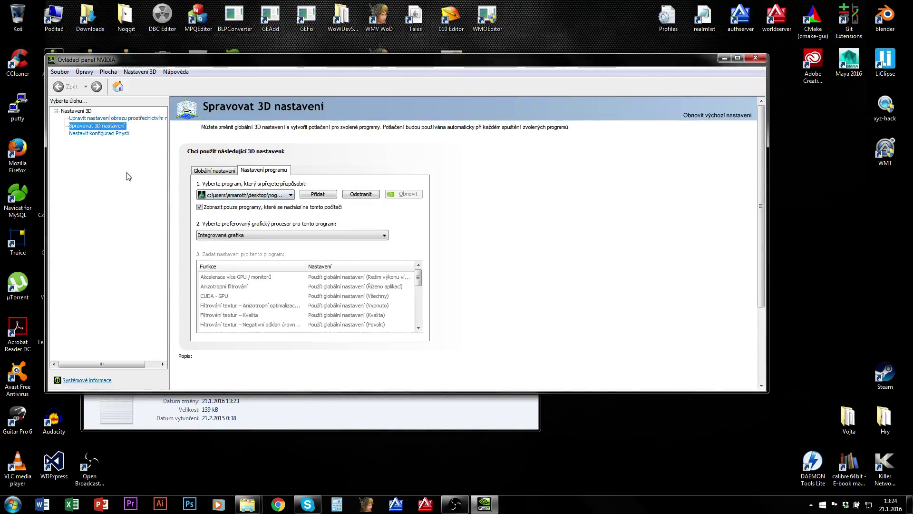
Add the Noggit SDL1.4 executable to the program settings and apply Vysokovýkonný procesor NVIDIA as its preferred graphics processor
left_click(316, 193)
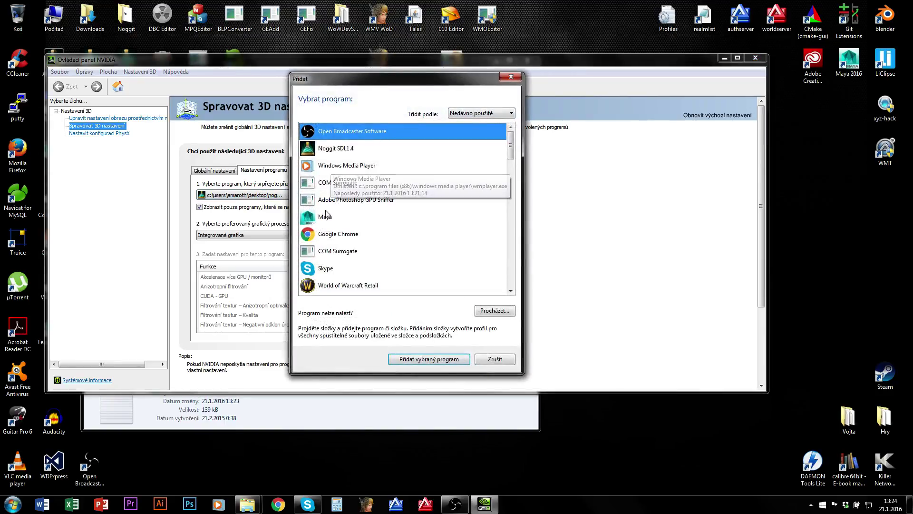
left_click(495, 310)
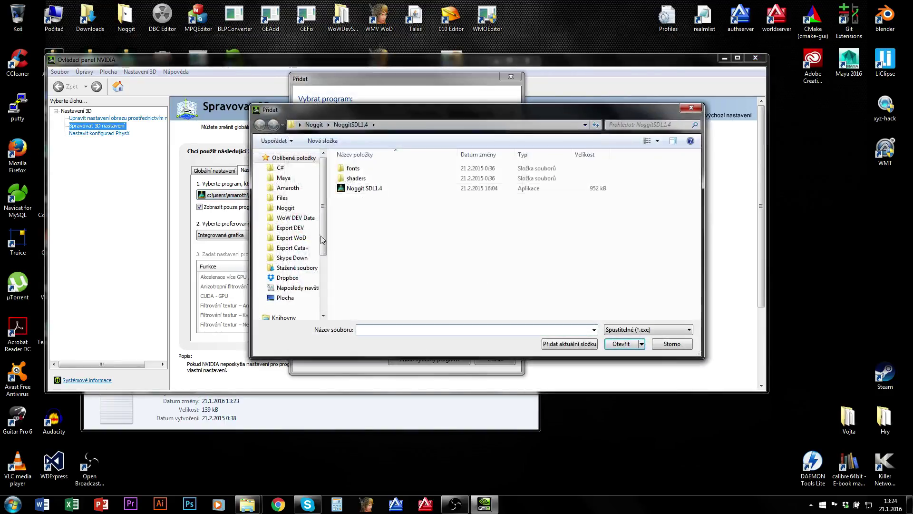
left_click(376, 188)
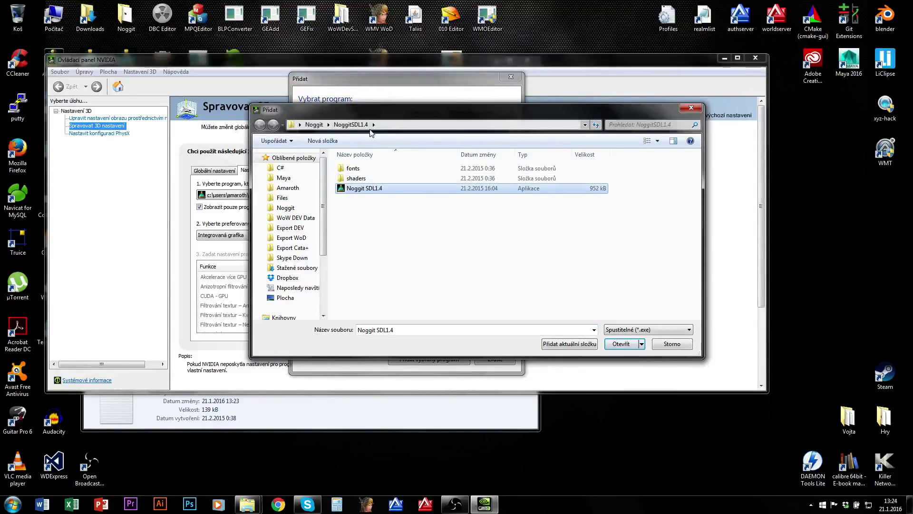
left_click(620, 345)
left_click(230, 237)
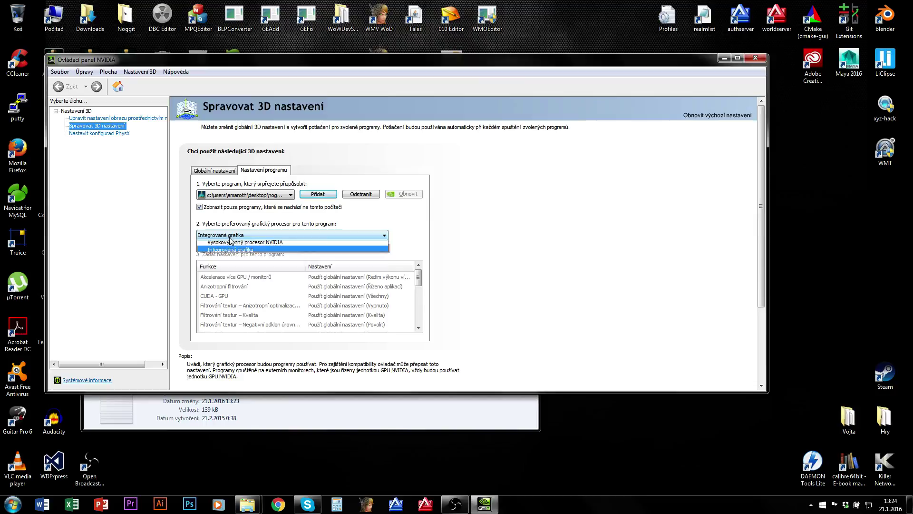
left_click(230, 252)
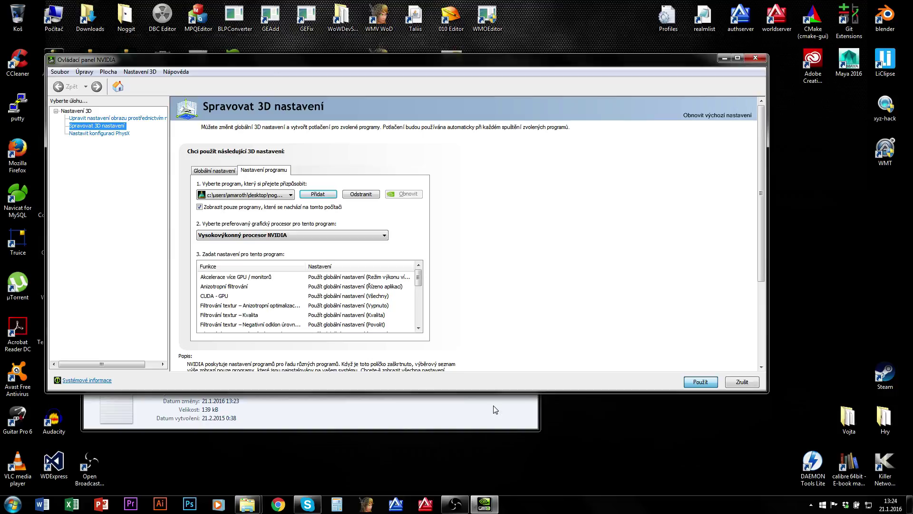
Launch Noggit SDL1.4 in a maximized window and close the NVIDIA Control Panel
left_click(13, 504)
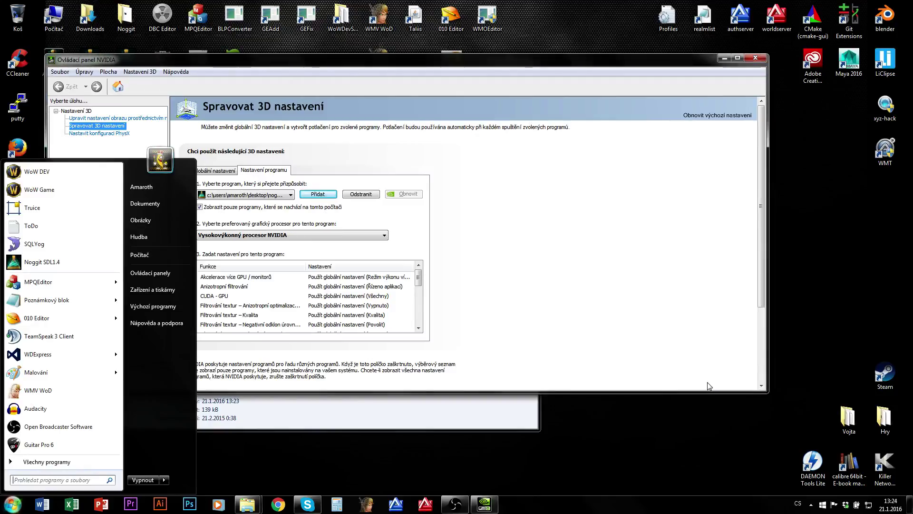
left_click(71, 262)
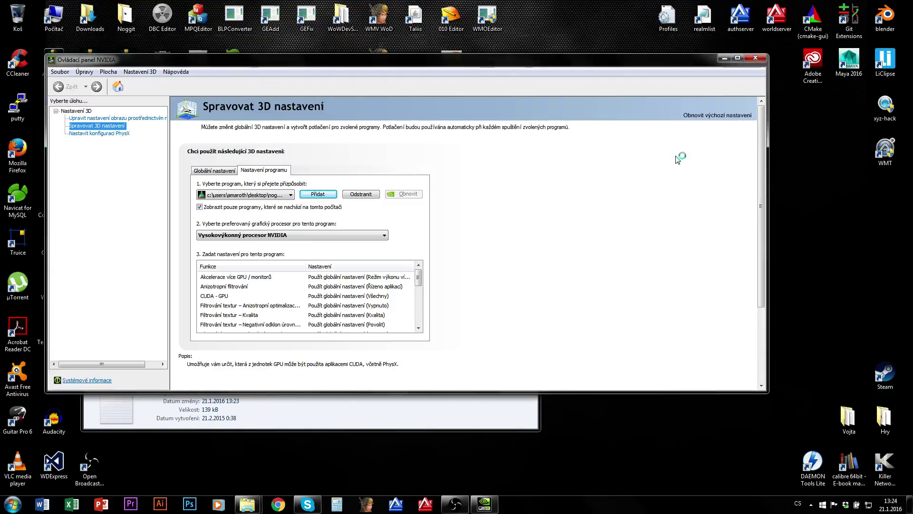
left_click(755, 58)
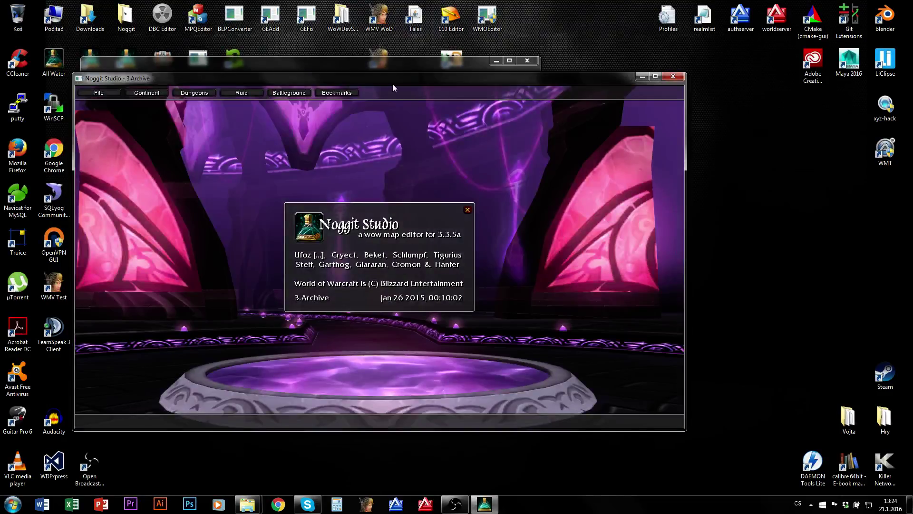
double_click(393, 84)
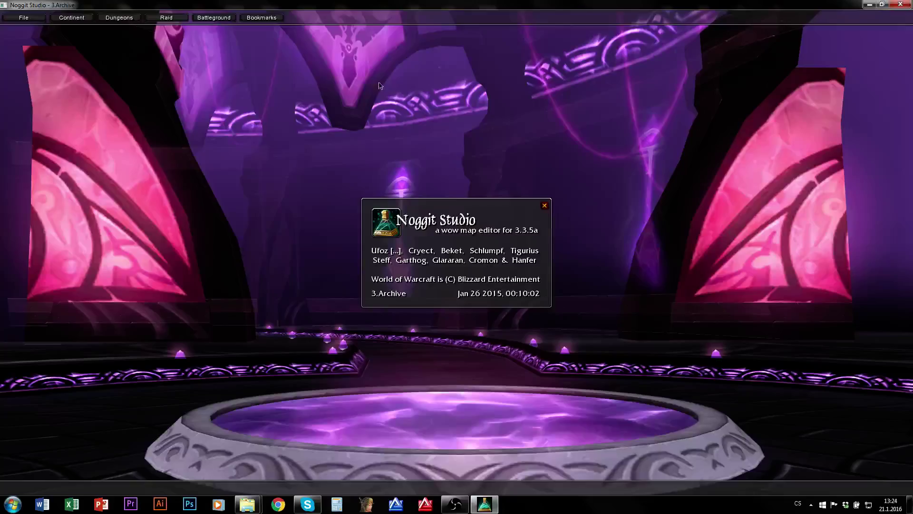
Load the Kalimdor continent at the Tanaris desert in the map's southeast
left_click(76, 19)
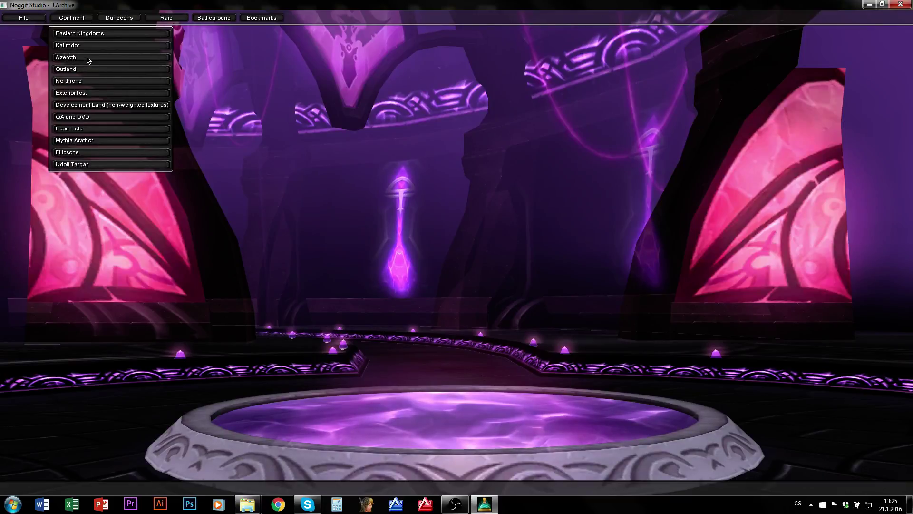
left_click(77, 45)
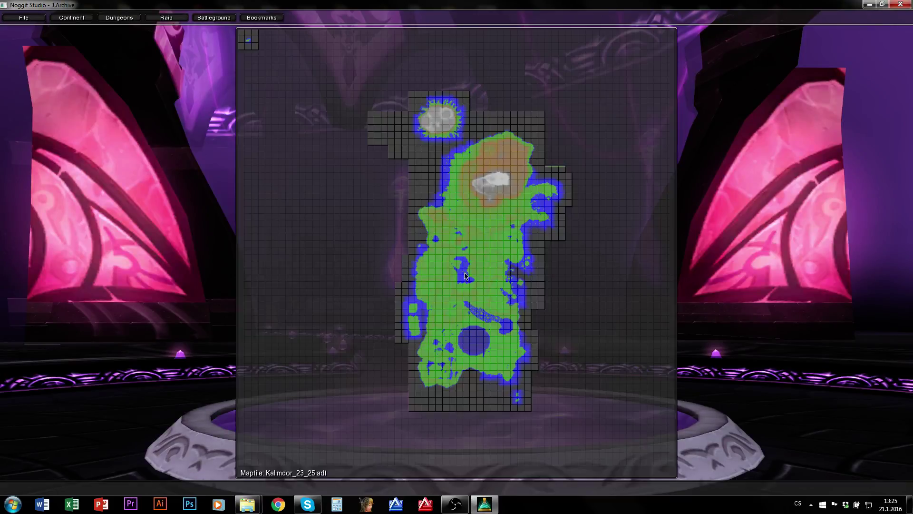
left_click(506, 355)
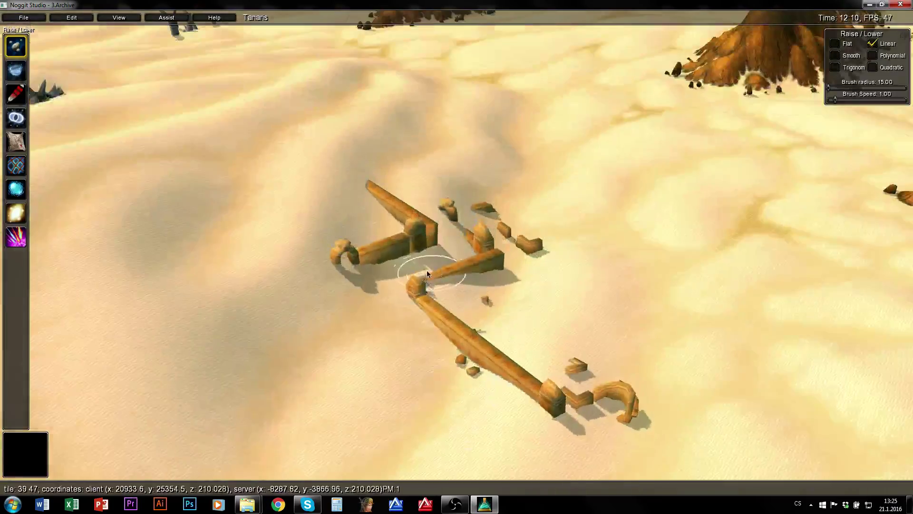
Fly around the ruined walls near Broken Pillar and examine the frame rate at close range
left_click(427, 271)
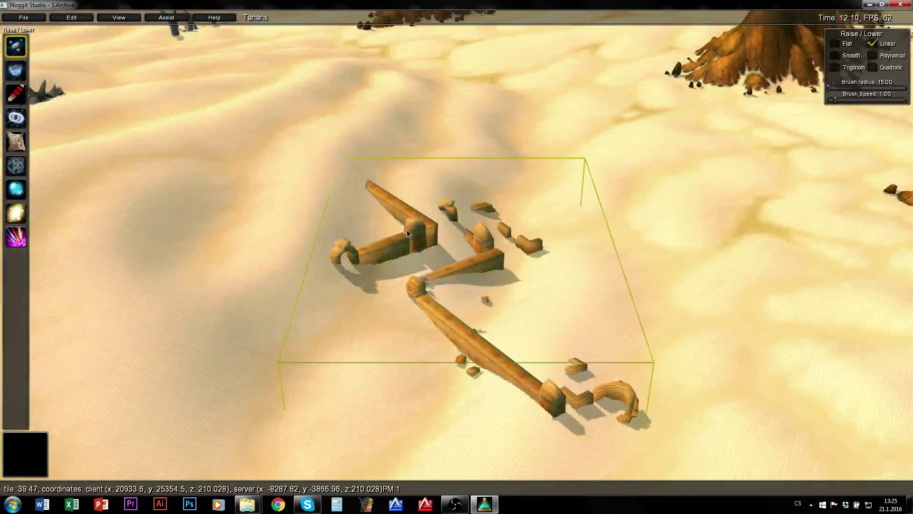
key("w")
left_click(660, 223)
right_click_drag(603, 236, 320, 312)
key("s")
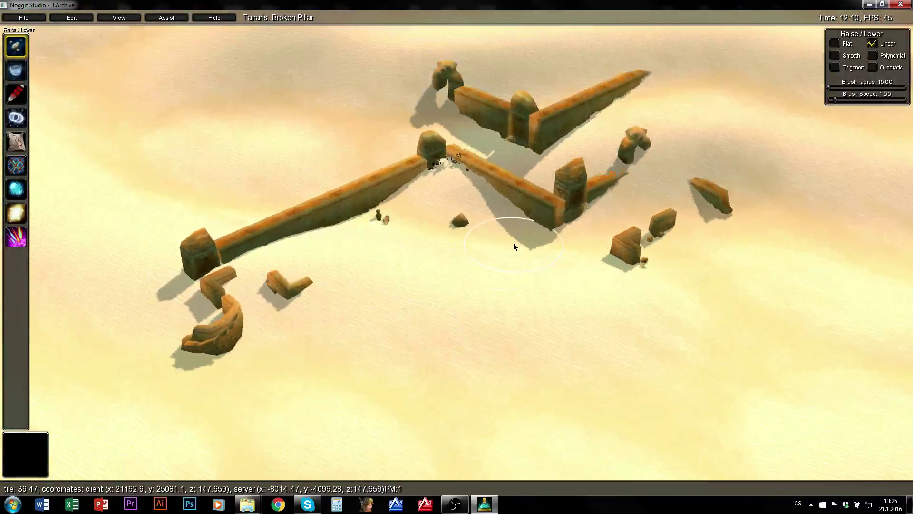
key("w")
right_click_drag(432, 262, 502, 258)
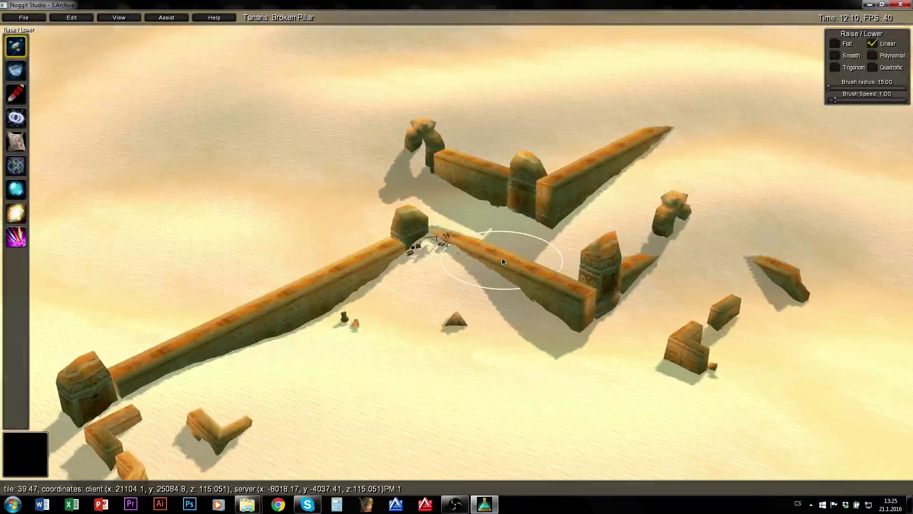
key("w")
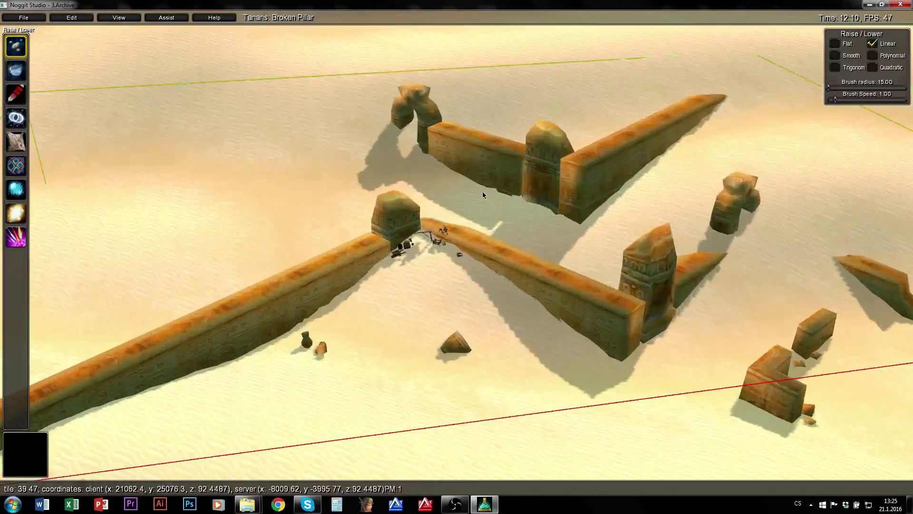
key("s")
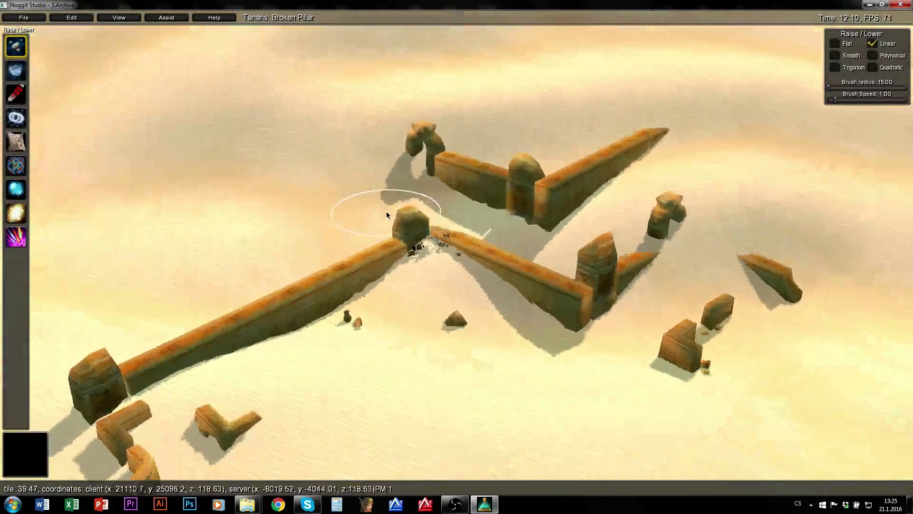
Fly across the wider Tanaris dunes, bone remains and rock formations and examine the frame rate over distant views
key("w")
key("q")
right_click_drag(319, 170, 718, 217)
key("a")
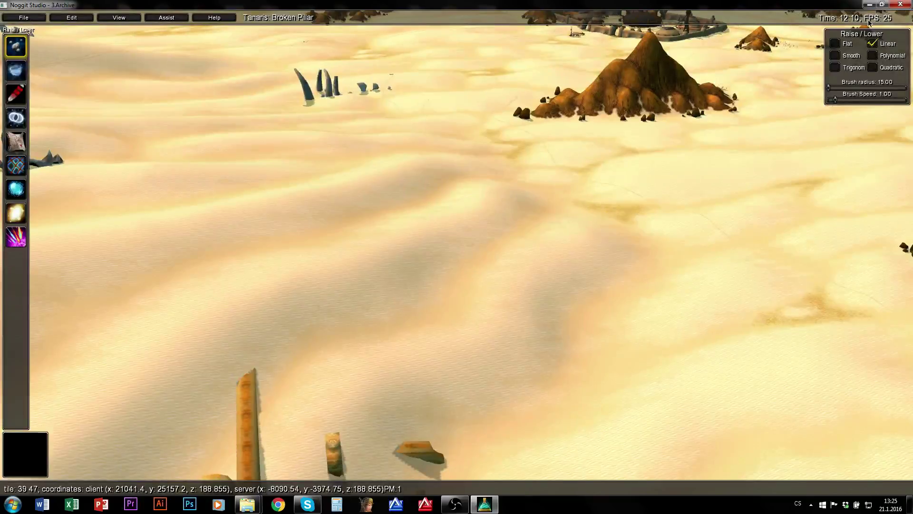
key("s")
key("q")
right_click_drag(714, 143, 243, 257)
right_click_drag(809, 333, 460, 136)
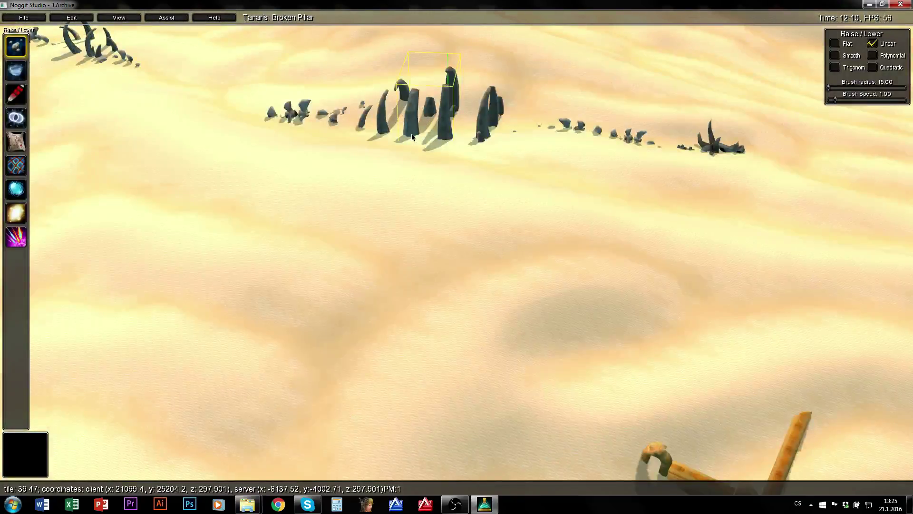
left_click(562, 127)
key("w")
right_click_drag(535, 233, 754, 241)
key("s")
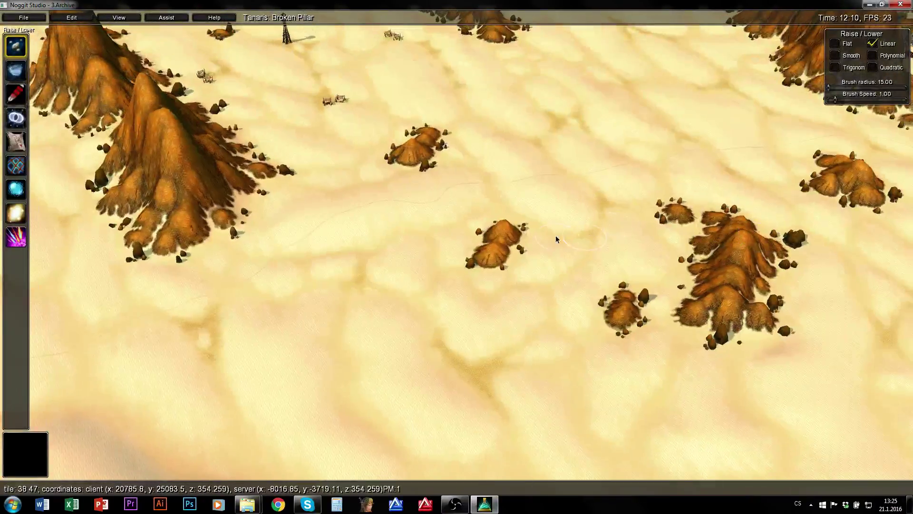